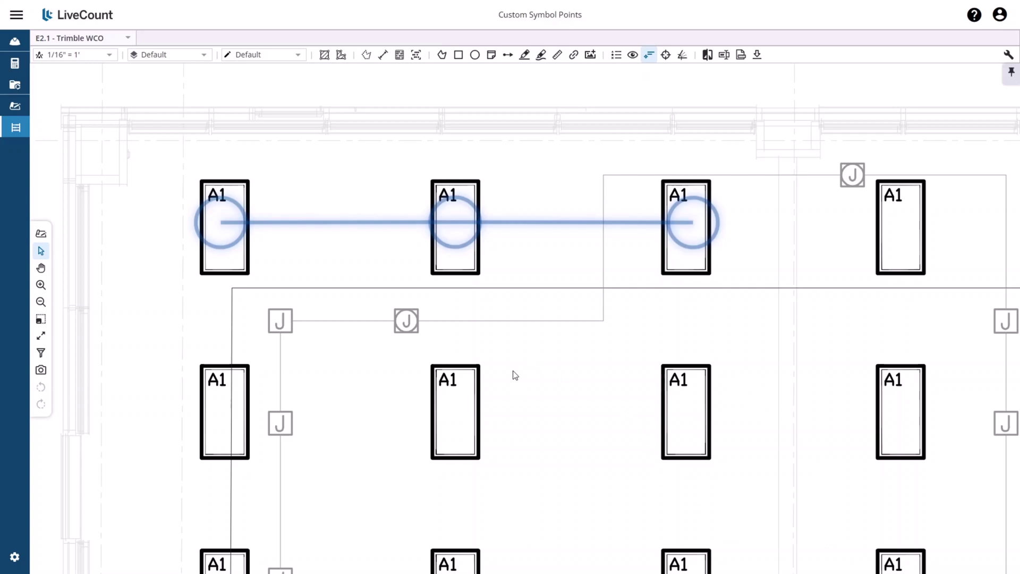
# Select the blue A1 linear run and choose Custom Symbol as its point style
pyautogui.click(451, 232)
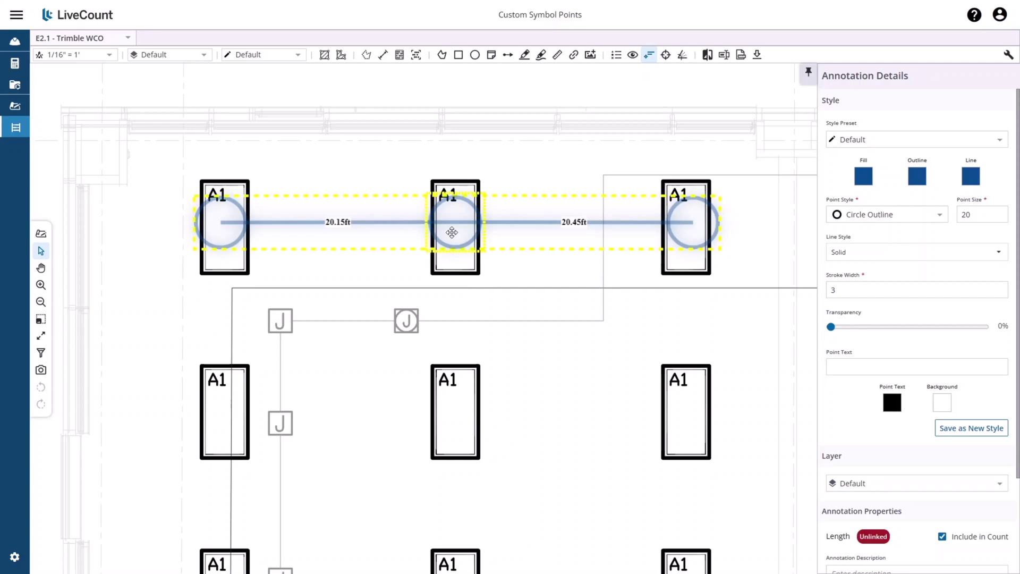
pyautogui.click(873, 224)
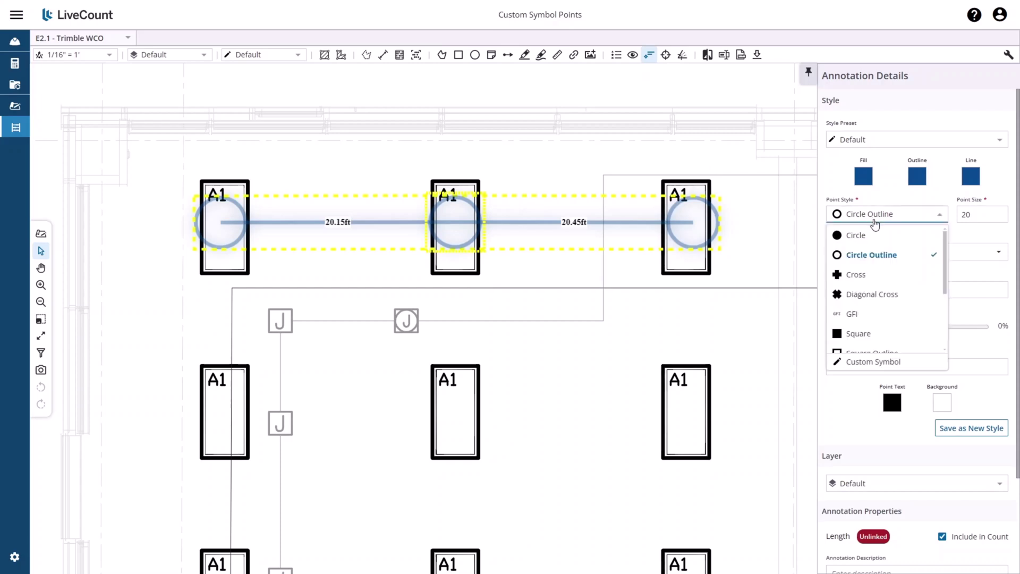
pyautogui.click(879, 364)
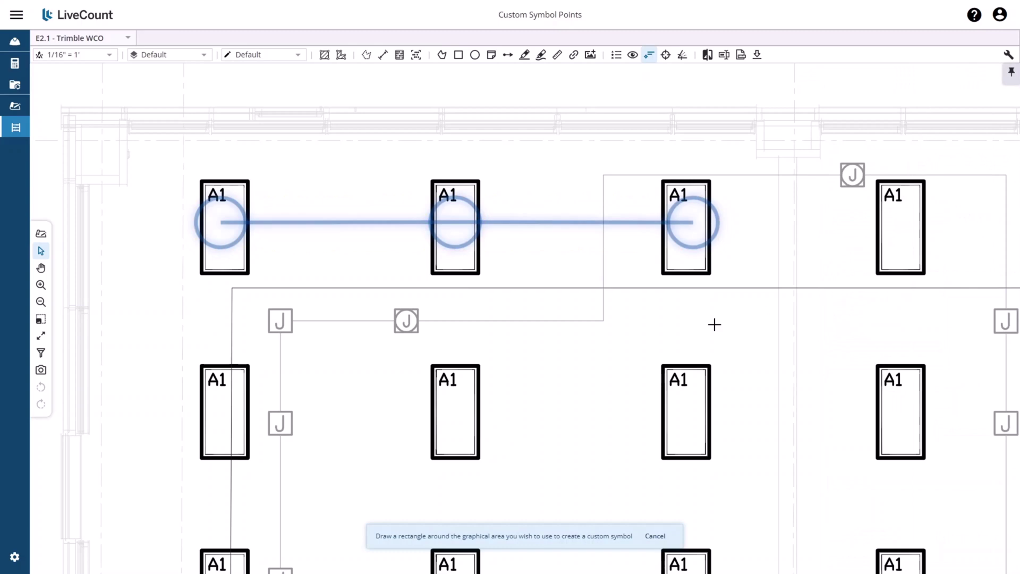
# Recapture the symbol image from a $ sign on the drawing in place of the A1 label
pyautogui.scroll(3, 659, 437)
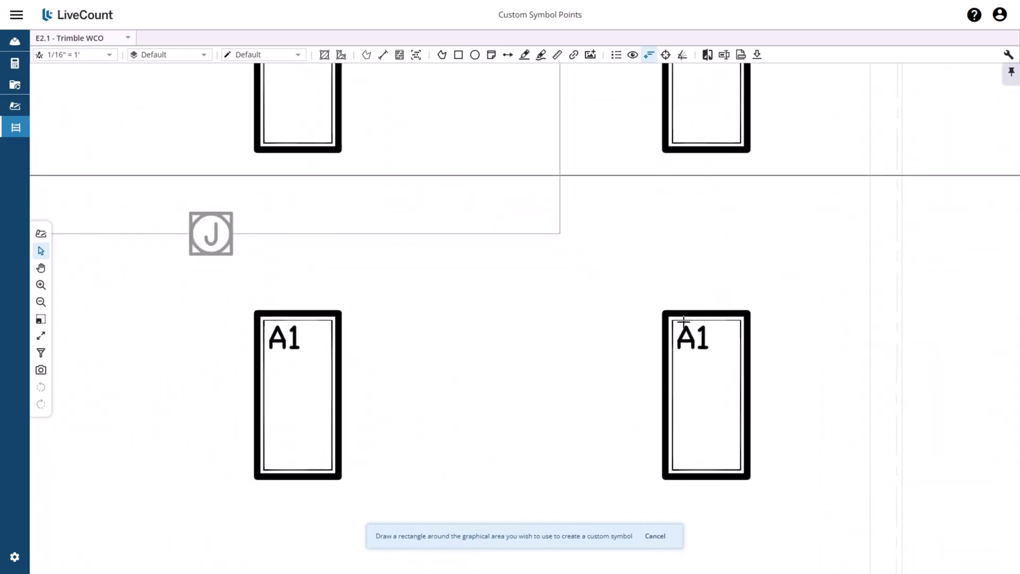
pyautogui.moveTo(676, 322); pyautogui.dragTo(712, 356)
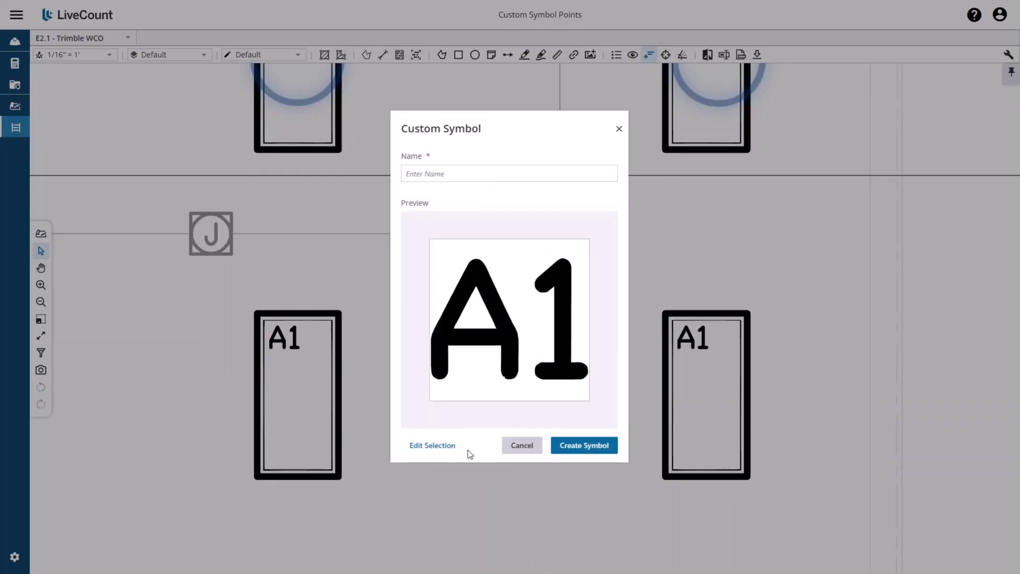
pyautogui.click(431, 446)
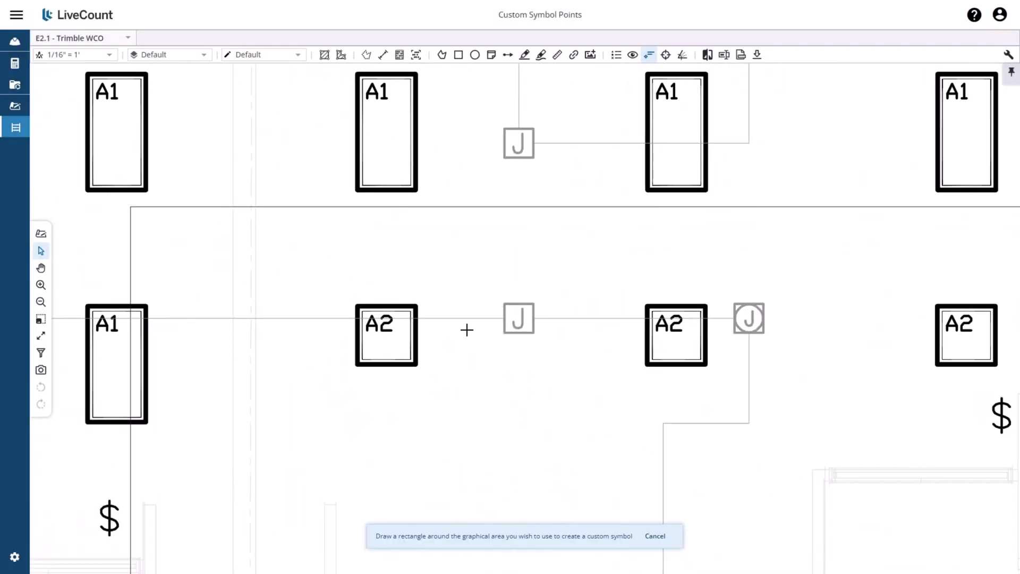
pyautogui.moveTo(225, 381); pyautogui.dragTo(445, 192)
pyautogui.scroll(3, 255, 353)
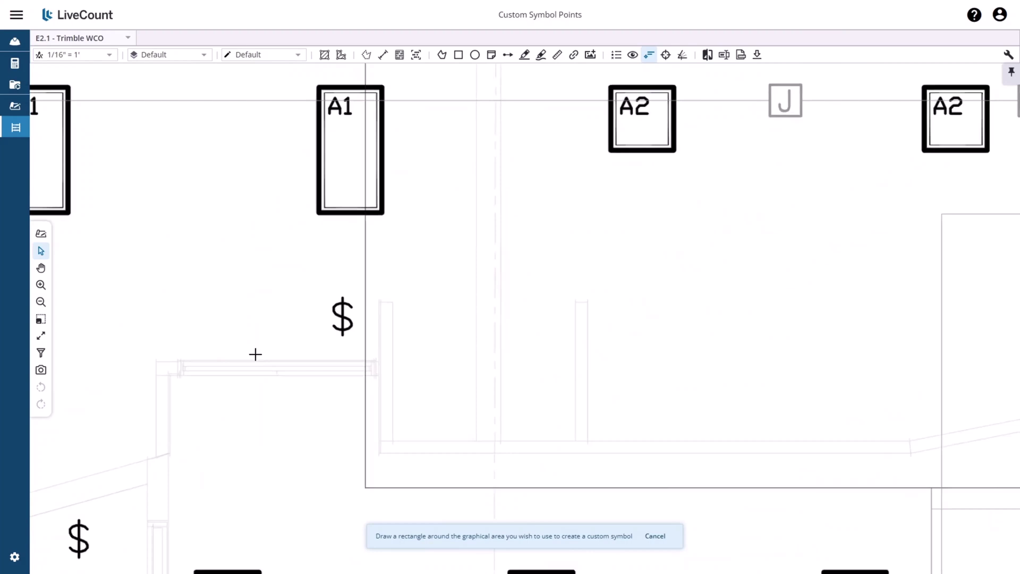
pyautogui.scroll(1, 323, 343)
pyautogui.moveTo(339, 263); pyautogui.dragTo(388, 333)
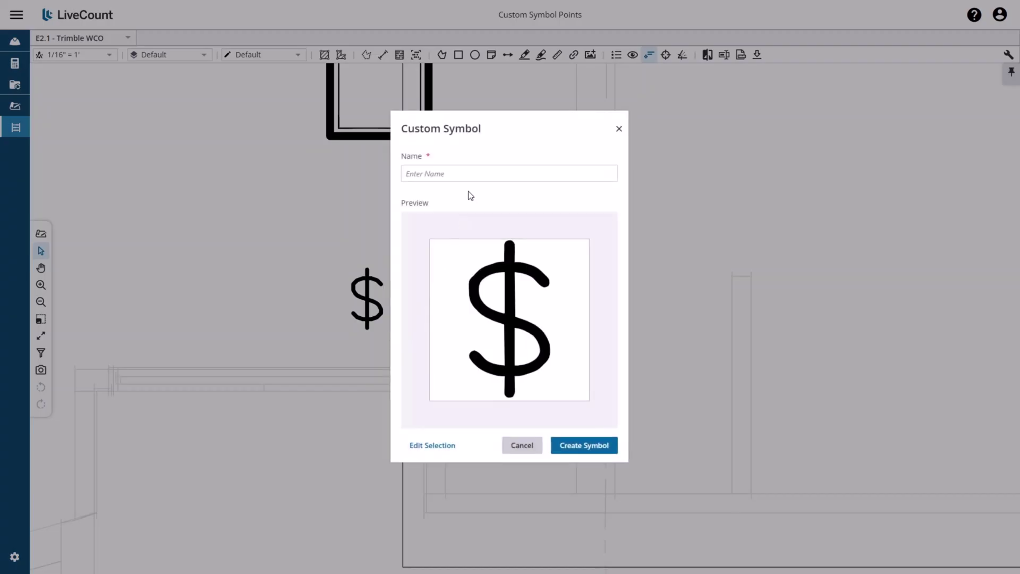
# Name the captured $ symbol 'Demo 4' and create it
pyautogui.click(479, 179)
pyautogui.write('Demo 4')
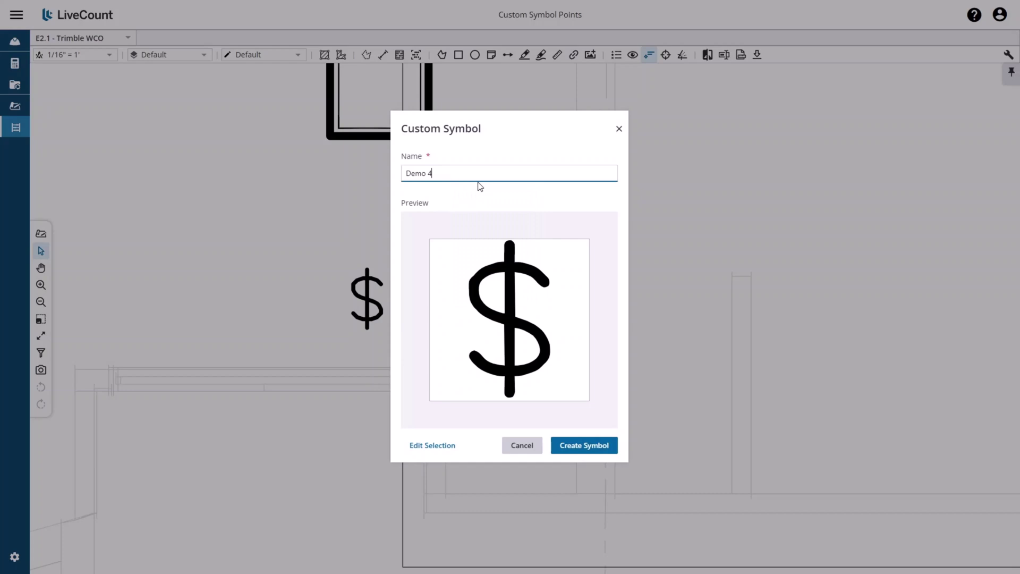
pyautogui.click(592, 447)
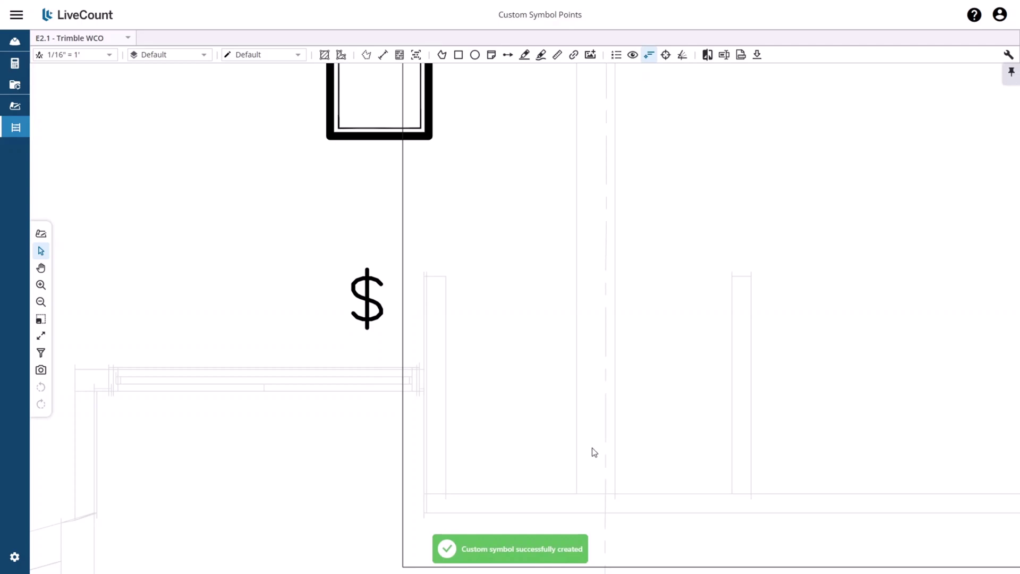
# Bring the A1 run back into view and set its point style to Demo 4
pyautogui.scroll(-5, 462, 324)
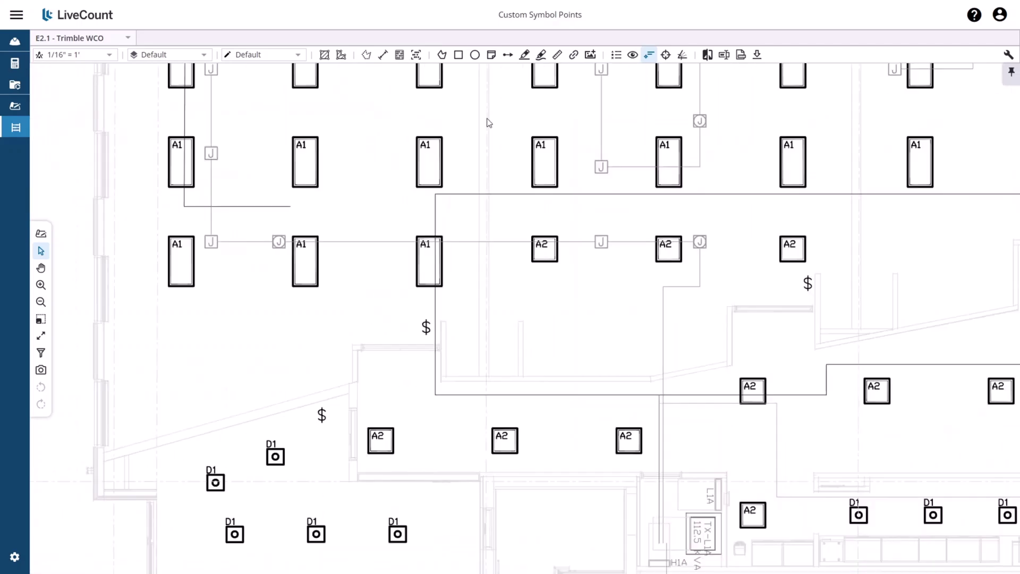
pyautogui.moveTo(399, 121); pyautogui.dragTo(448, 358)
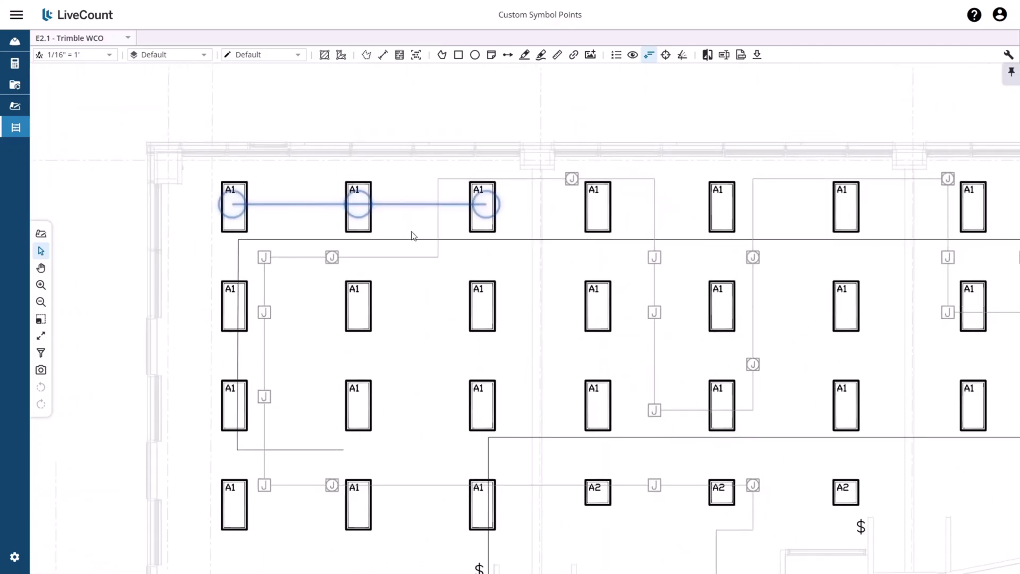
pyautogui.scroll(2, 360, 214)
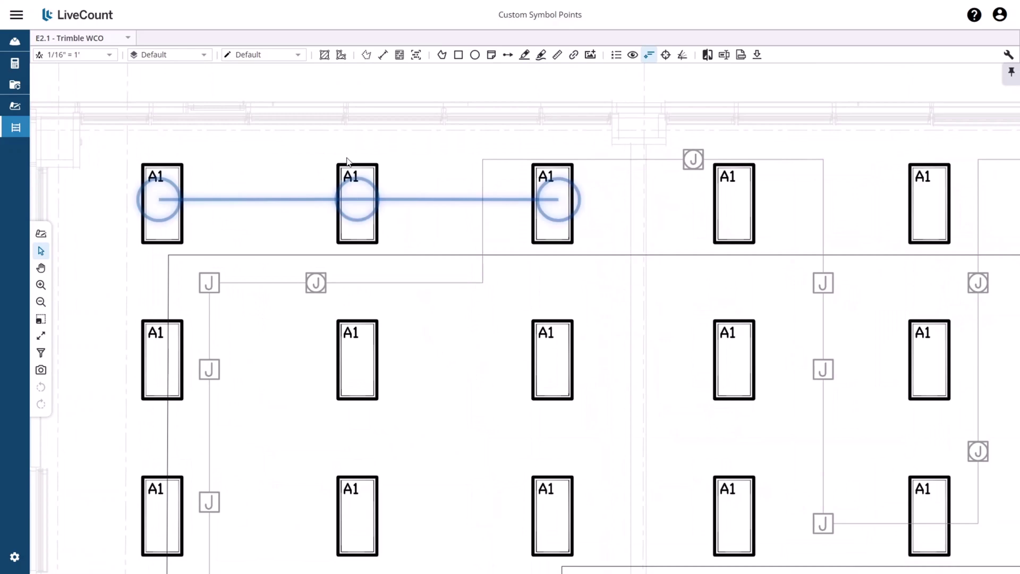
pyautogui.click(359, 187)
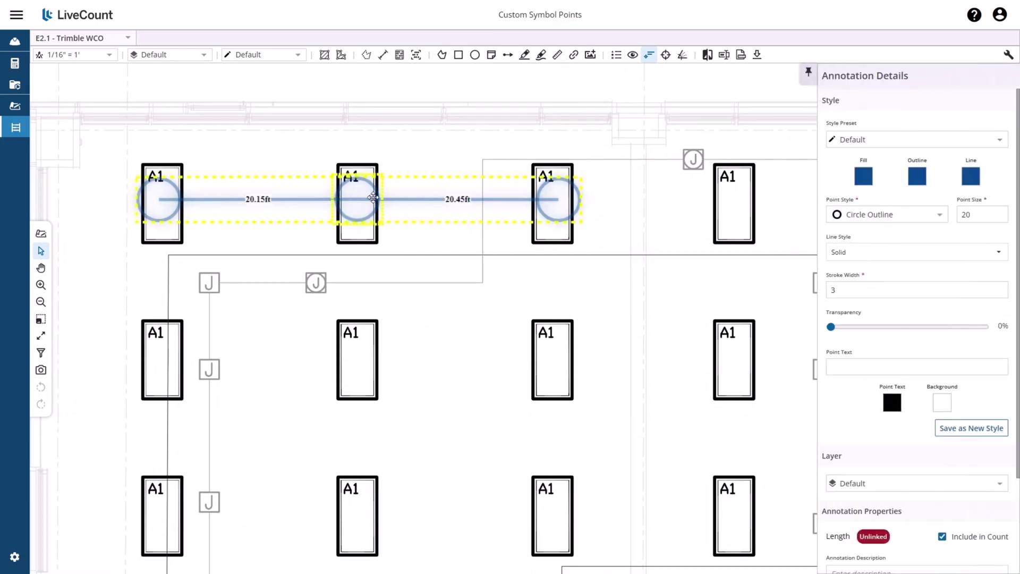
pyautogui.click(859, 218)
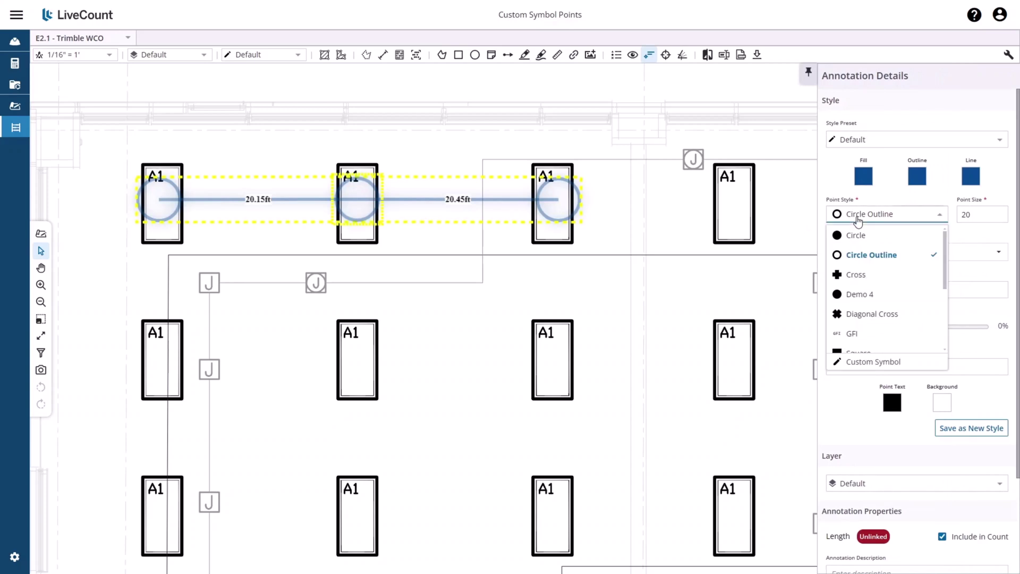
pyautogui.click(859, 295)
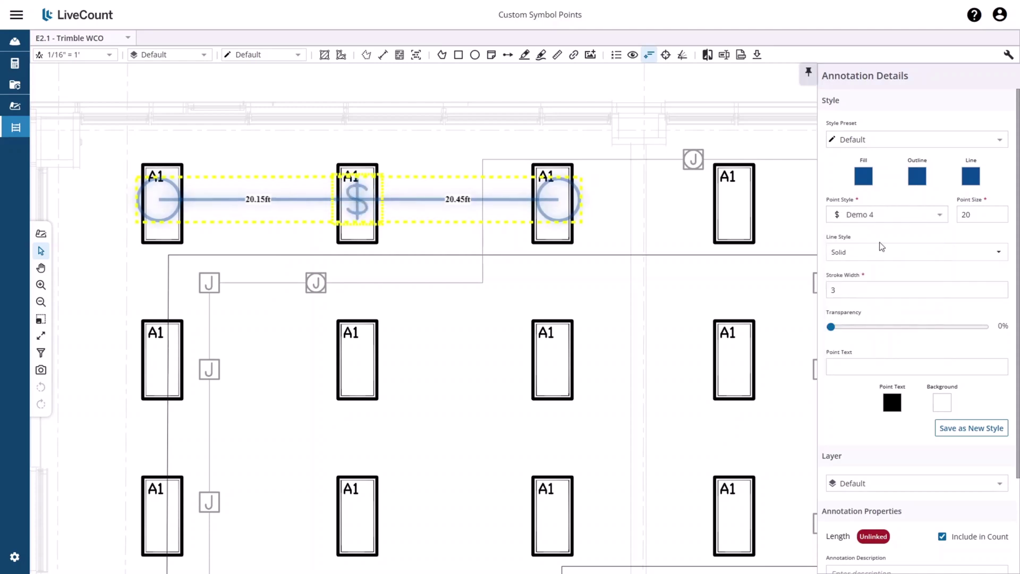
# Reselect the run from its end point and switch all its points to Demo 4
pyautogui.click(634, 290)
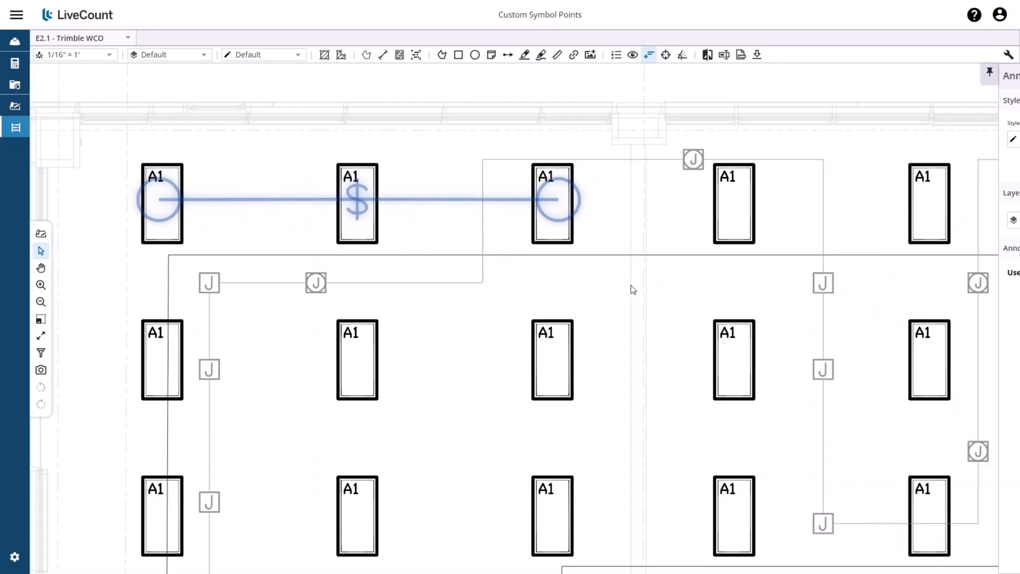
pyautogui.click(557, 199)
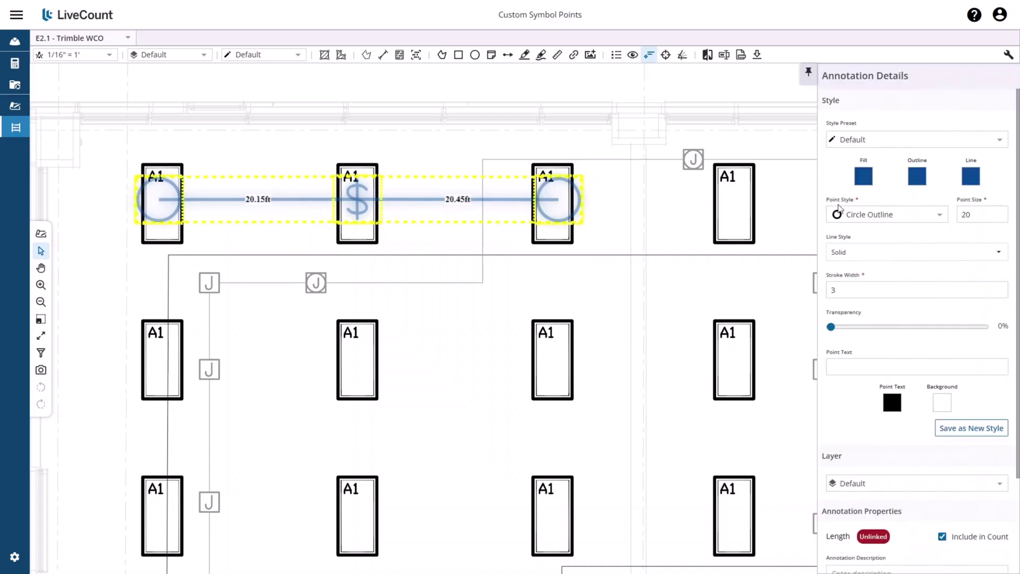
pyautogui.click(876, 217)
pyautogui.click(869, 295)
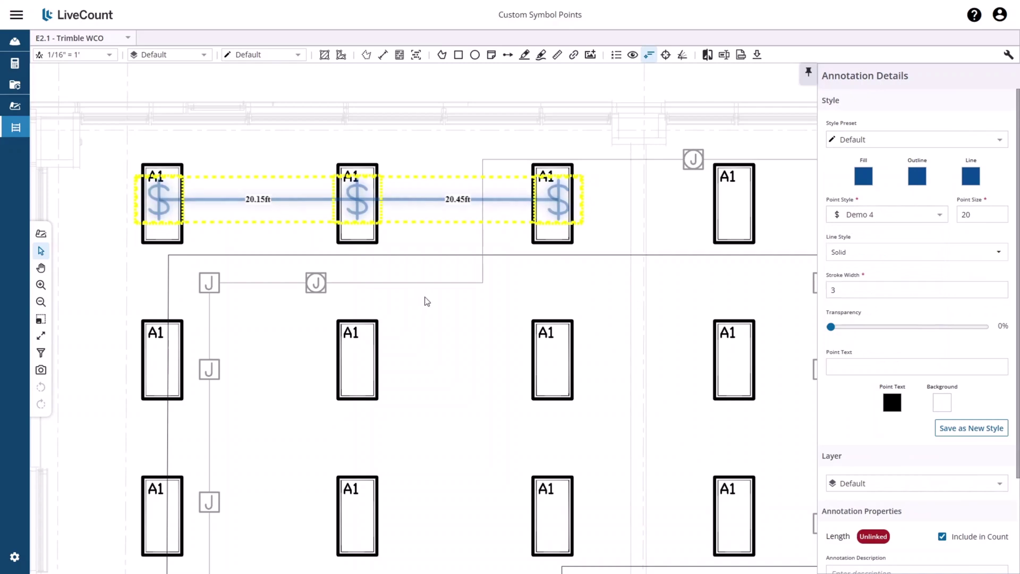
# Open Settings, go to the Styles page and select the first job style
pyautogui.click(14, 558)
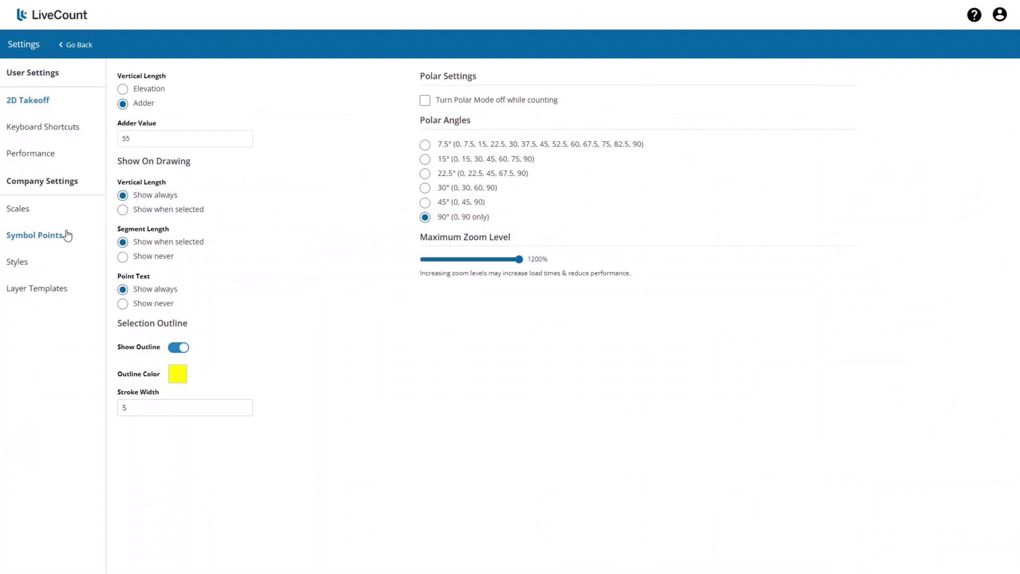
pyautogui.click(25, 267)
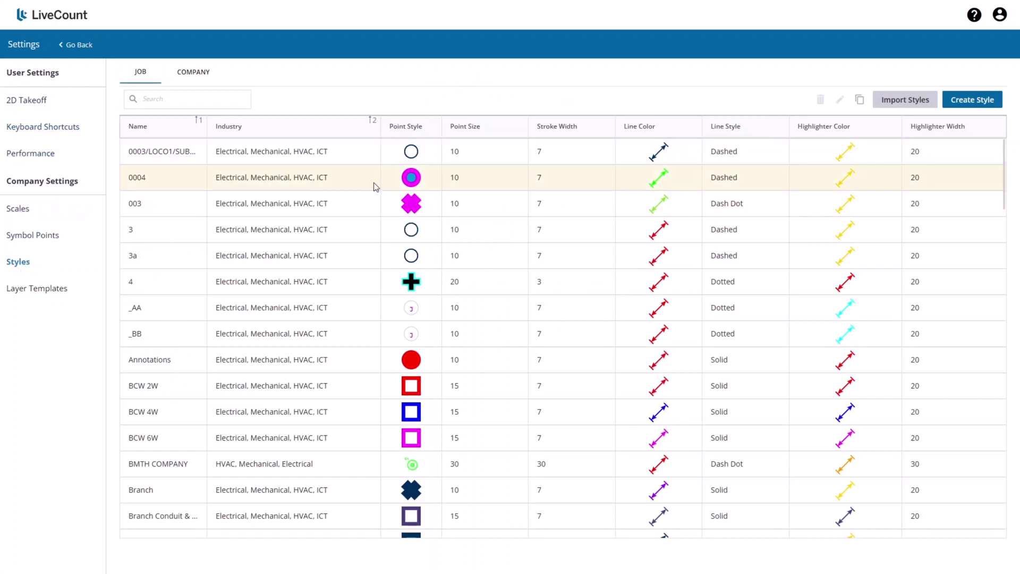
pyautogui.click(309, 160)
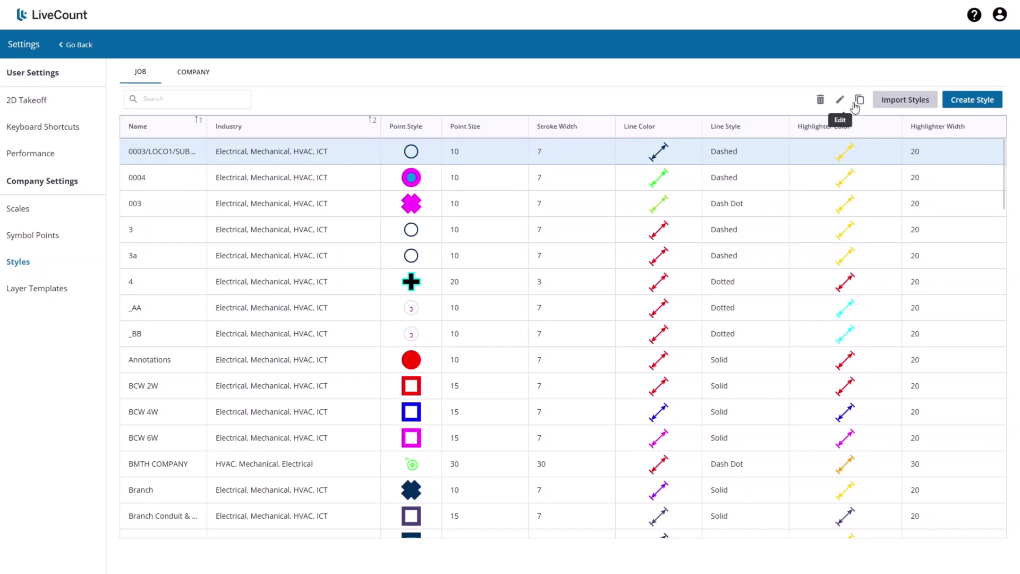
# Create a new Electrical style named 'Demo' using the Demo 4 $ point and Solid lines
pyautogui.click(958, 105)
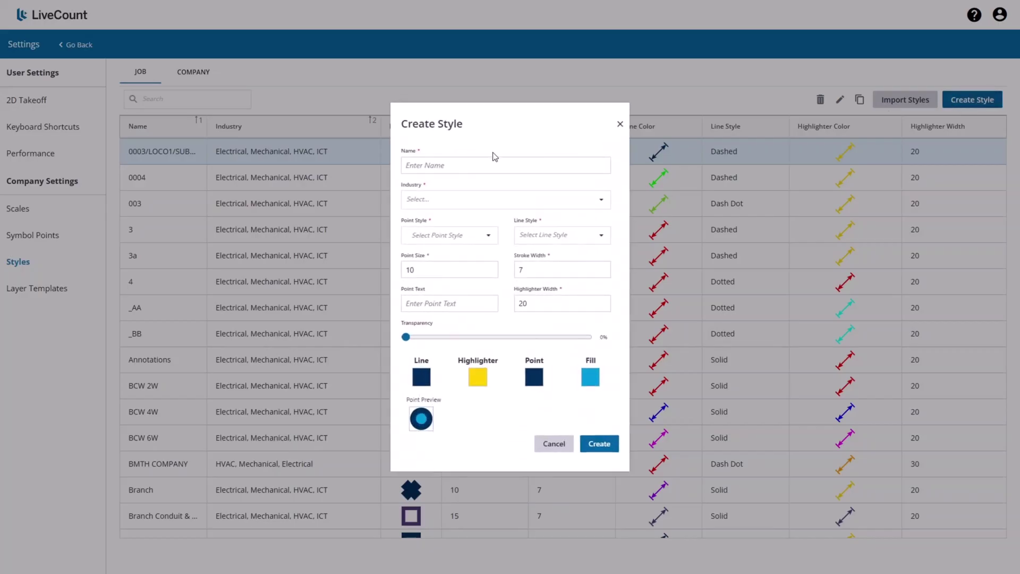
pyautogui.click(499, 168)
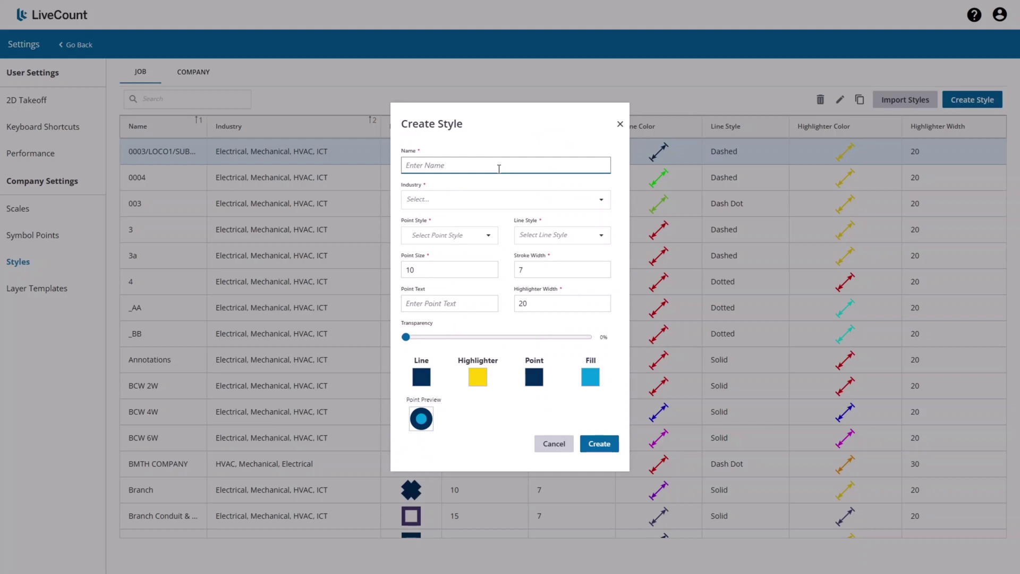
pyautogui.write('Demo 4')
pyautogui.press('Tab')
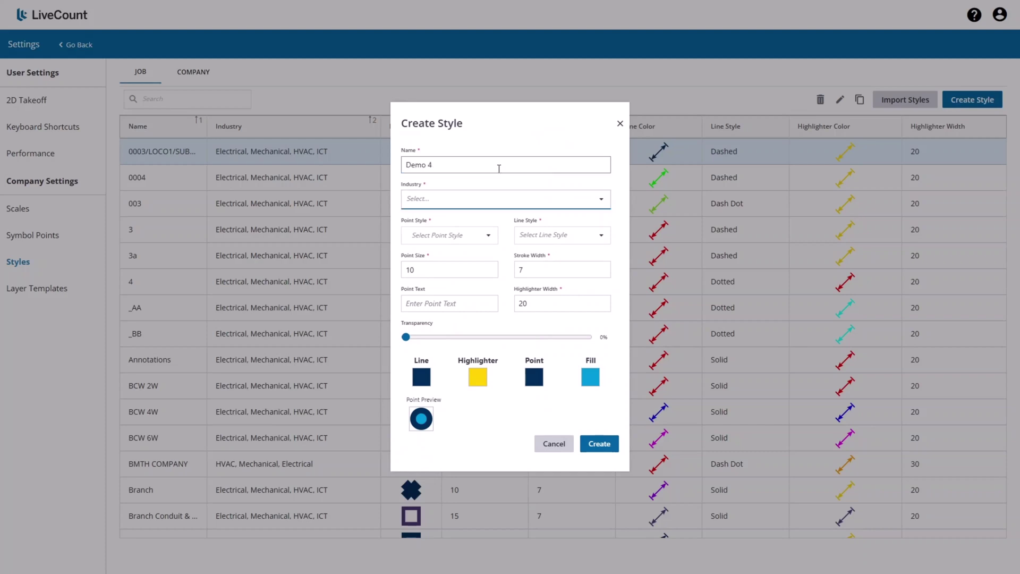
pyautogui.click(485, 207)
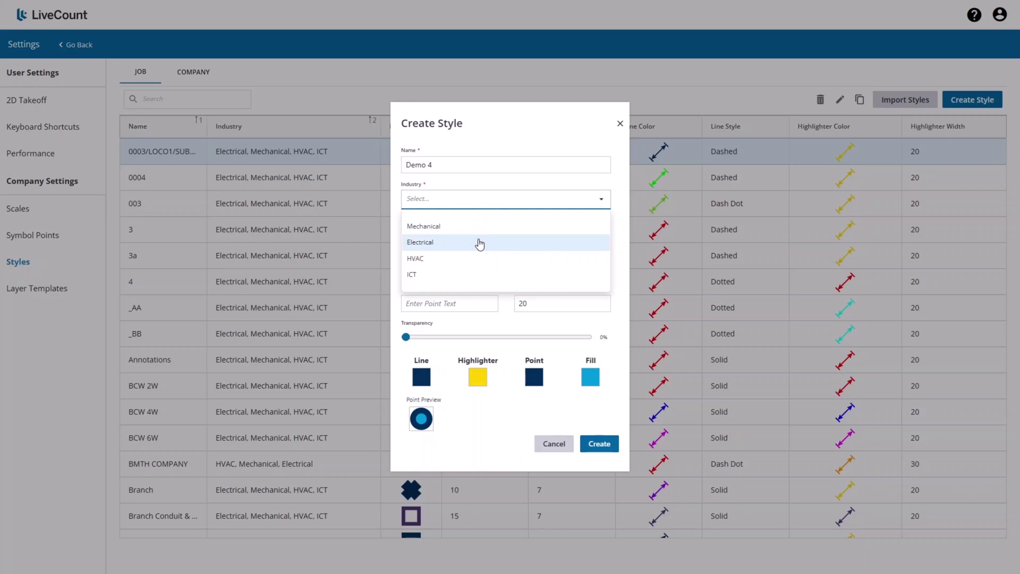
pyautogui.click(479, 242)
pyautogui.click(478, 235)
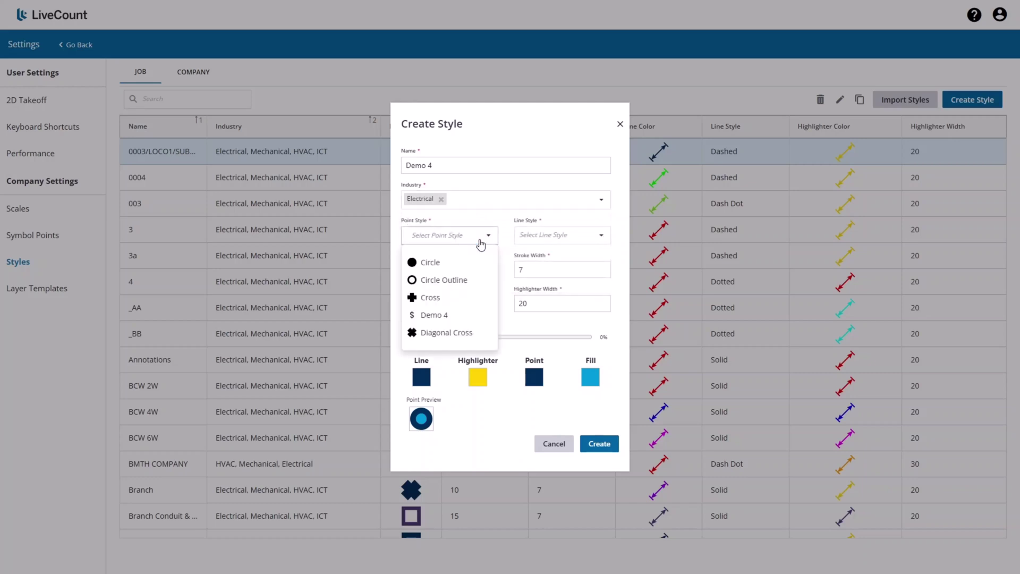
pyautogui.click(444, 317)
pyautogui.click(556, 235)
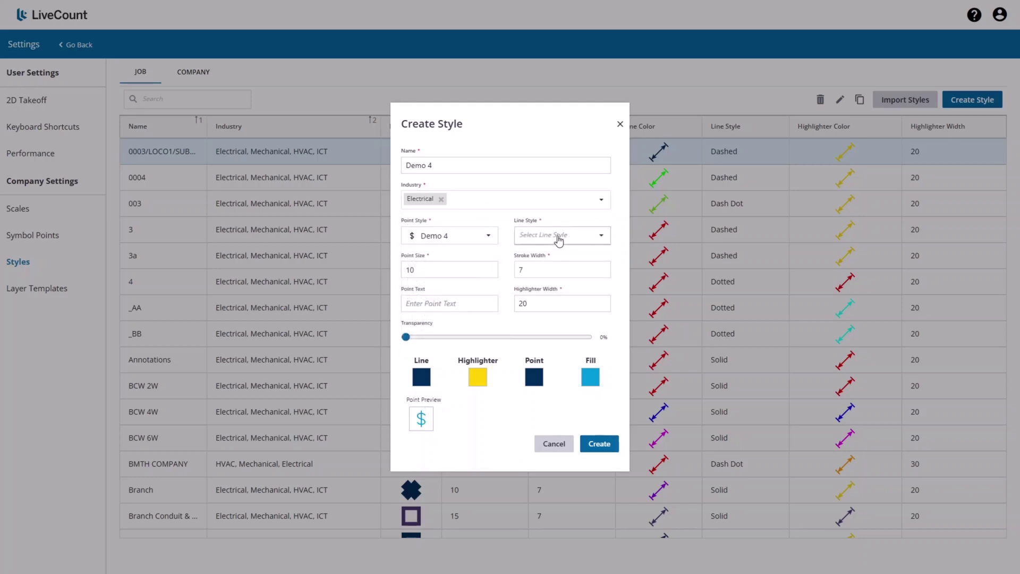
pyautogui.click(546, 262)
pyautogui.click(591, 447)
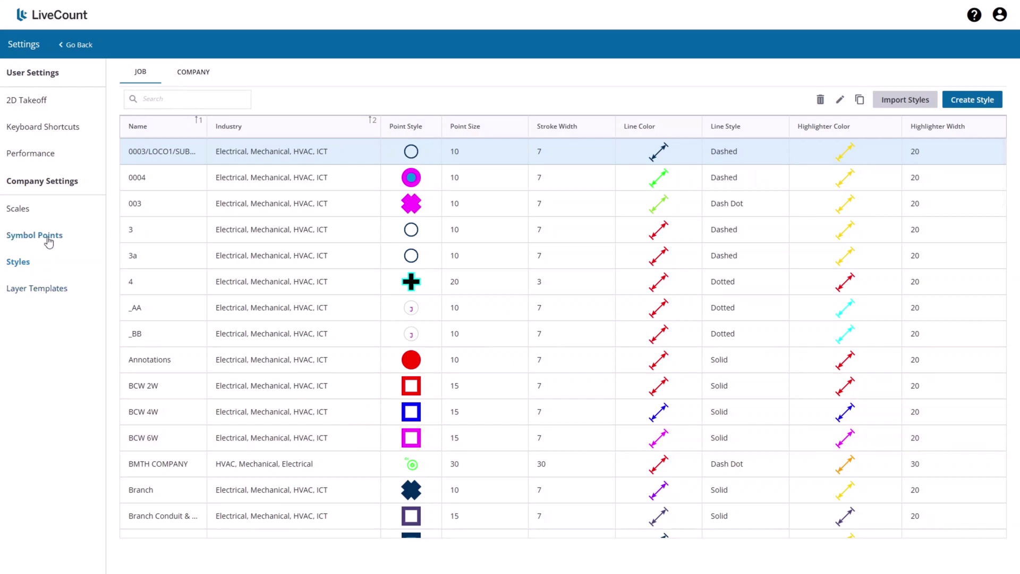
# Disable the Switch 1-Gang 1 Pole, 1-Gang 4 Way and 2-Gang $-$4 default symbols
pyautogui.click(49, 240)
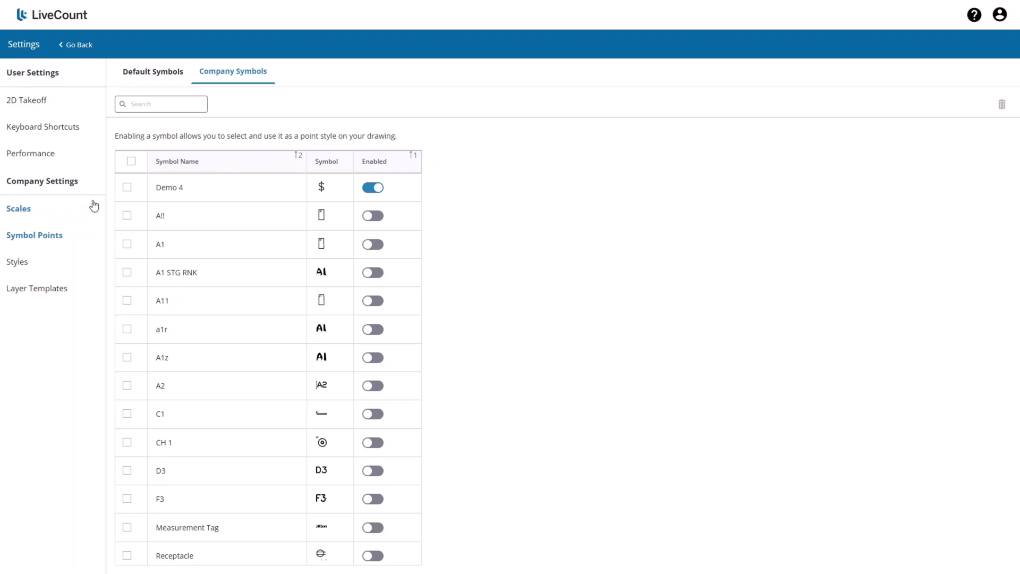
pyautogui.click(164, 77)
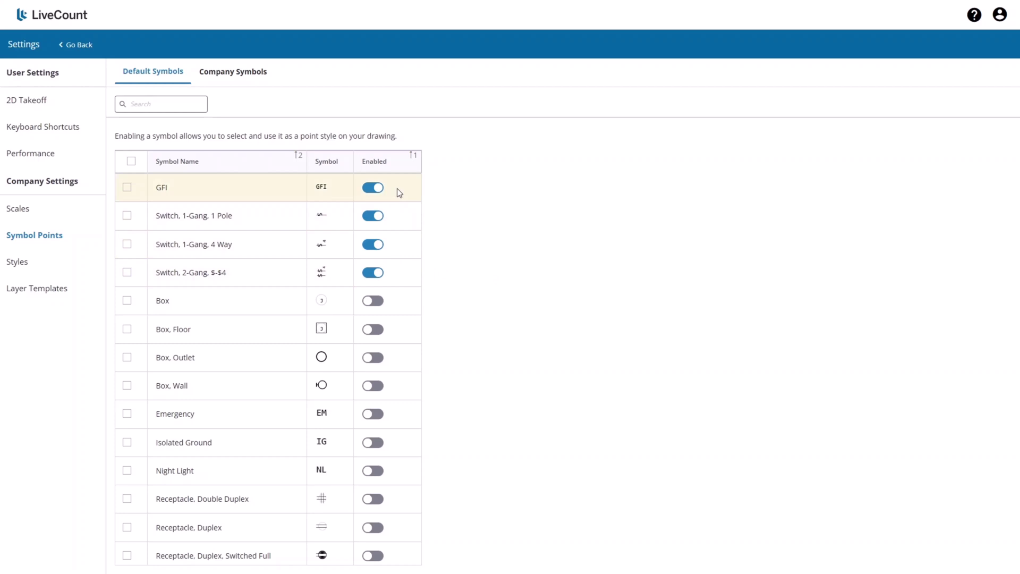
pyautogui.click(379, 217)
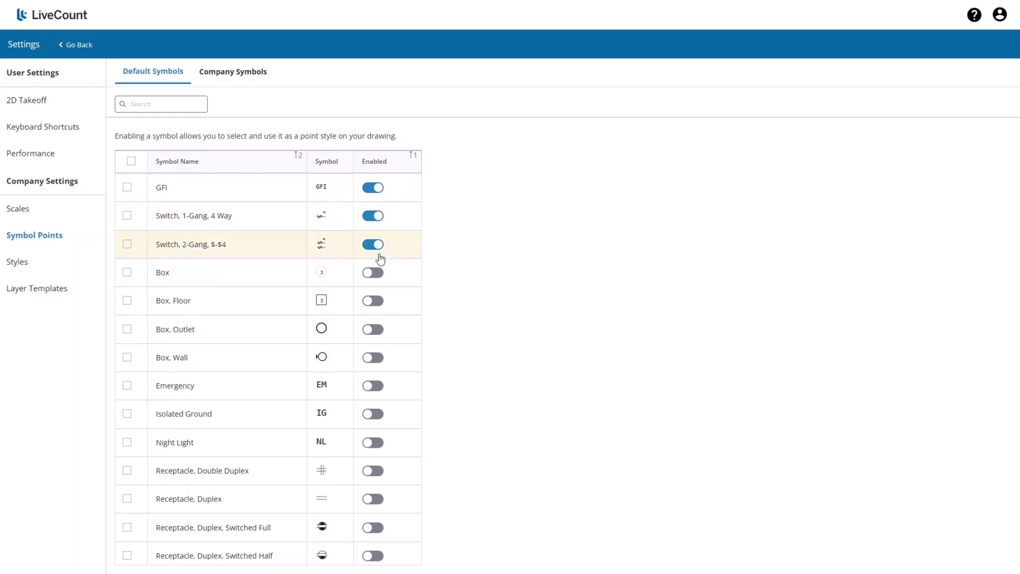
pyautogui.click(373, 218)
pyautogui.click(379, 219)
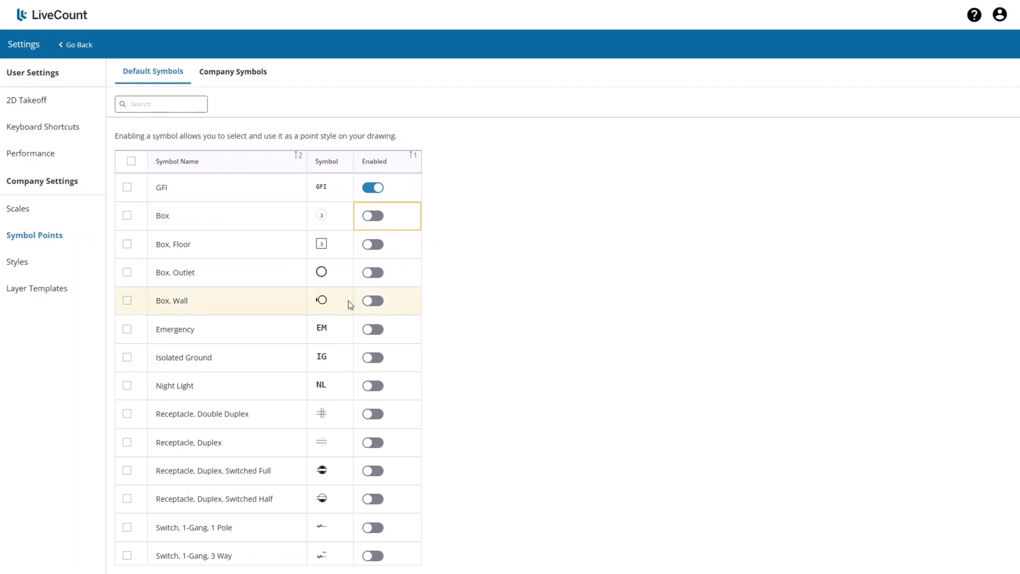
# Enable the Switch 4-Gang $-$-$-$ and 3-Gang $-$-$3 default symbols
pyautogui.scroll(-10, 358, 314)
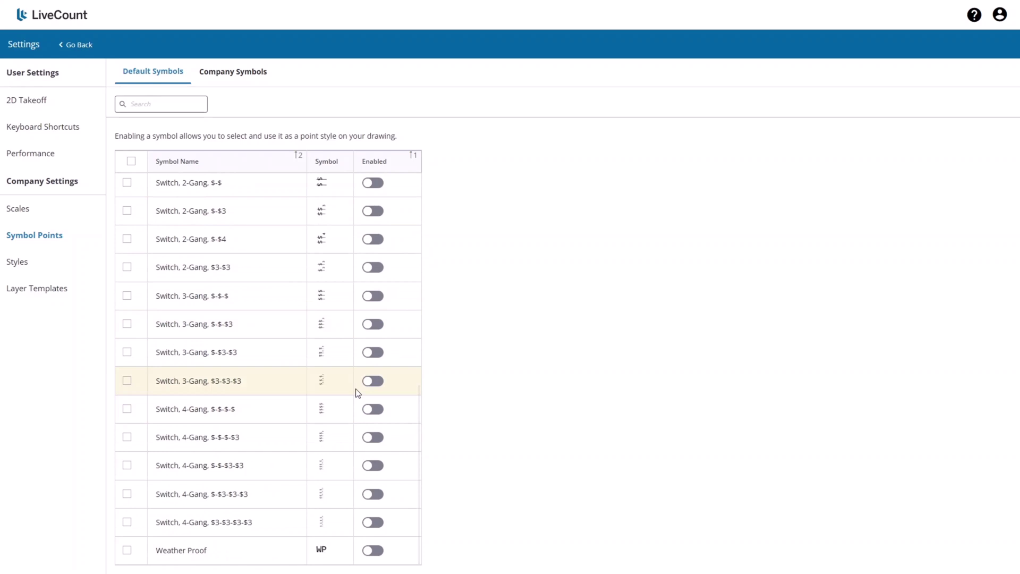
pyautogui.click(370, 410)
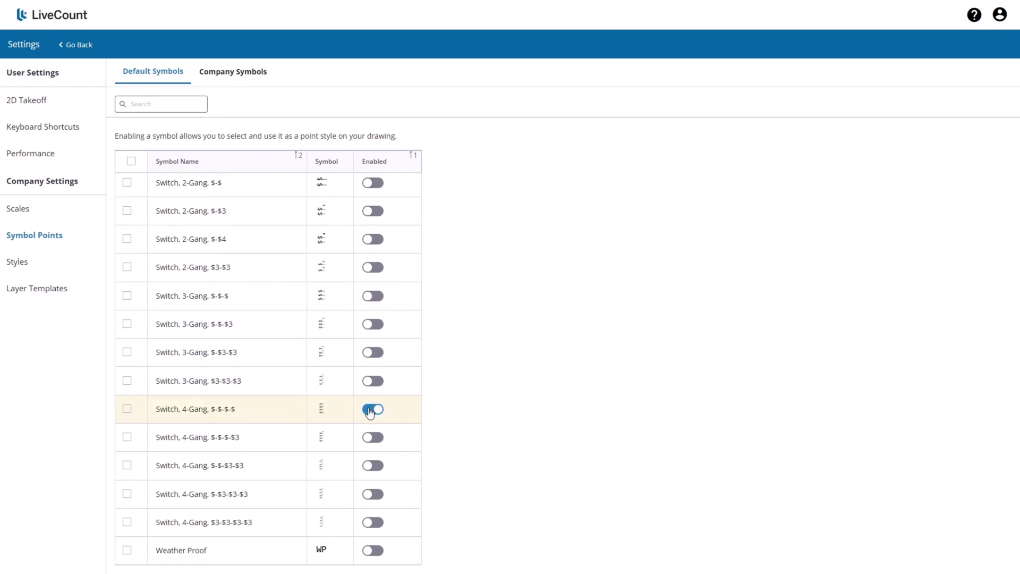
pyautogui.scroll(2, 372, 420)
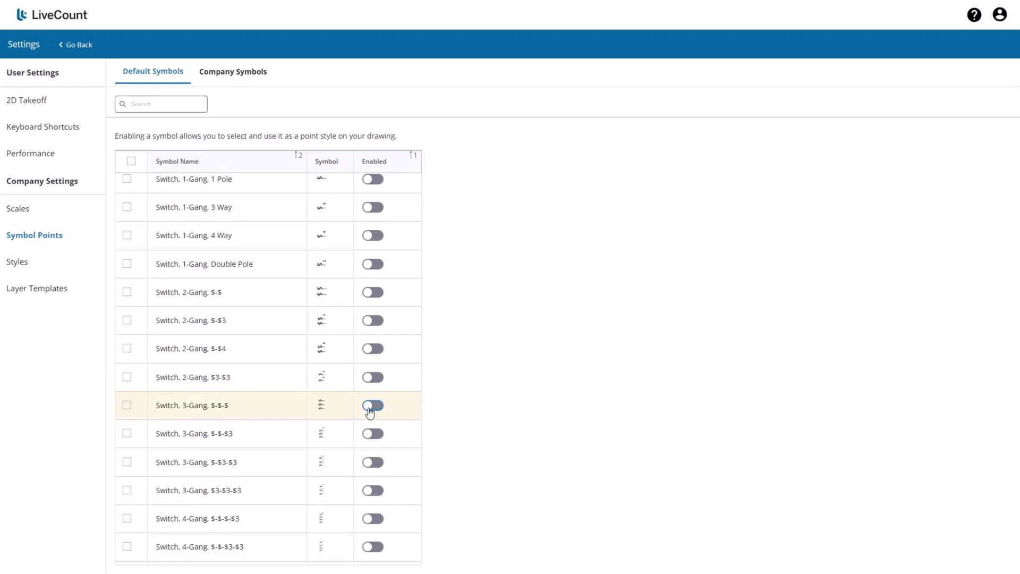
pyautogui.click(374, 435)
pyautogui.scroll(3, 373, 432)
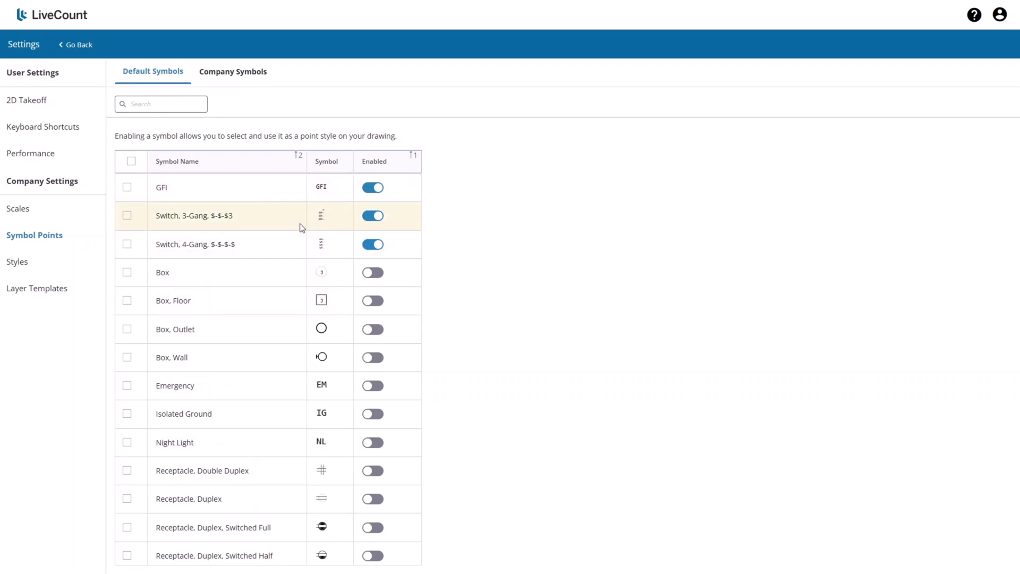
# Turn on the Enabled toggles for D3 and F3 in the Company Symbols list
pyautogui.click(247, 80)
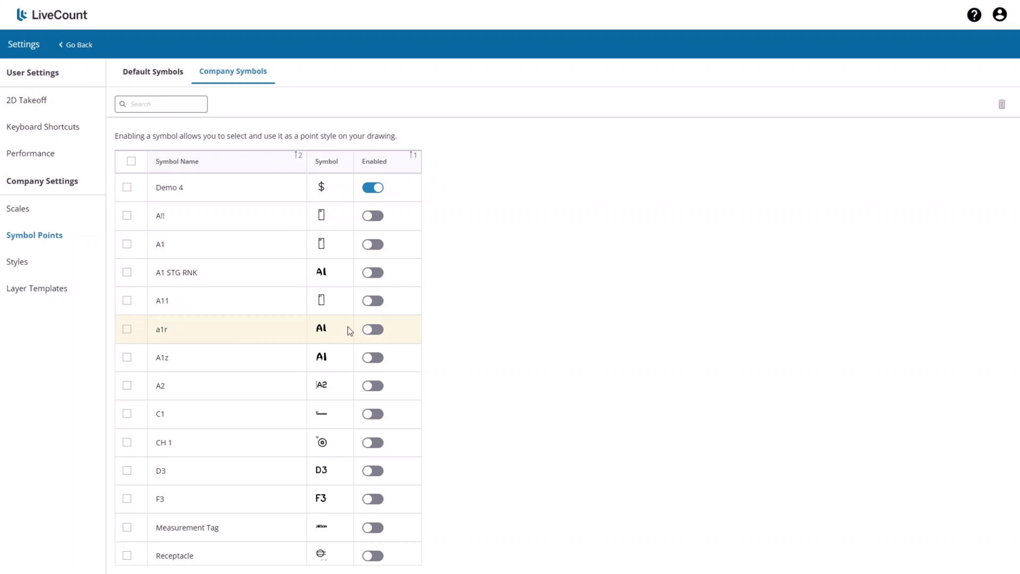
pyautogui.scroll(-1, 374, 380)
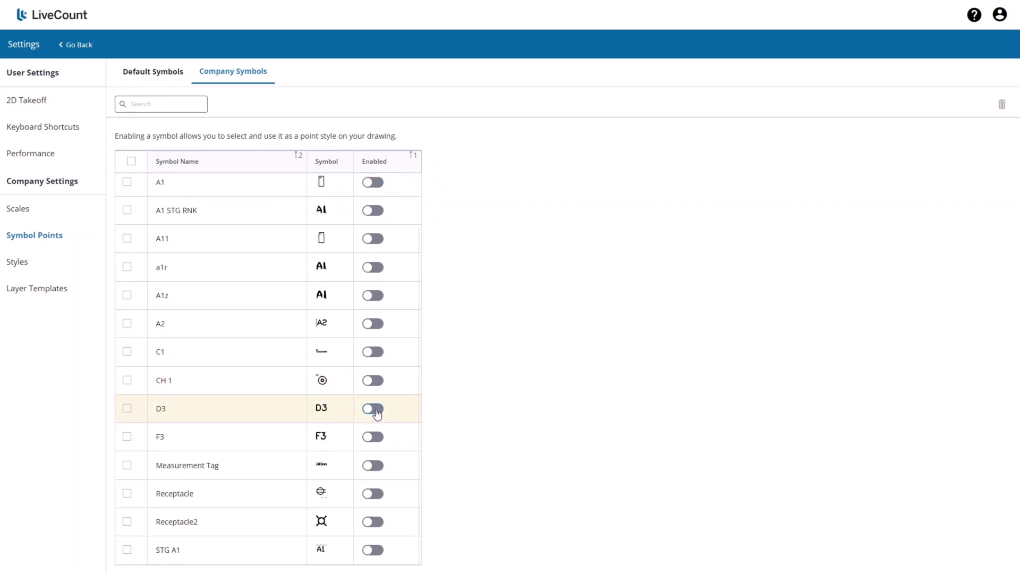
pyautogui.click(374, 409)
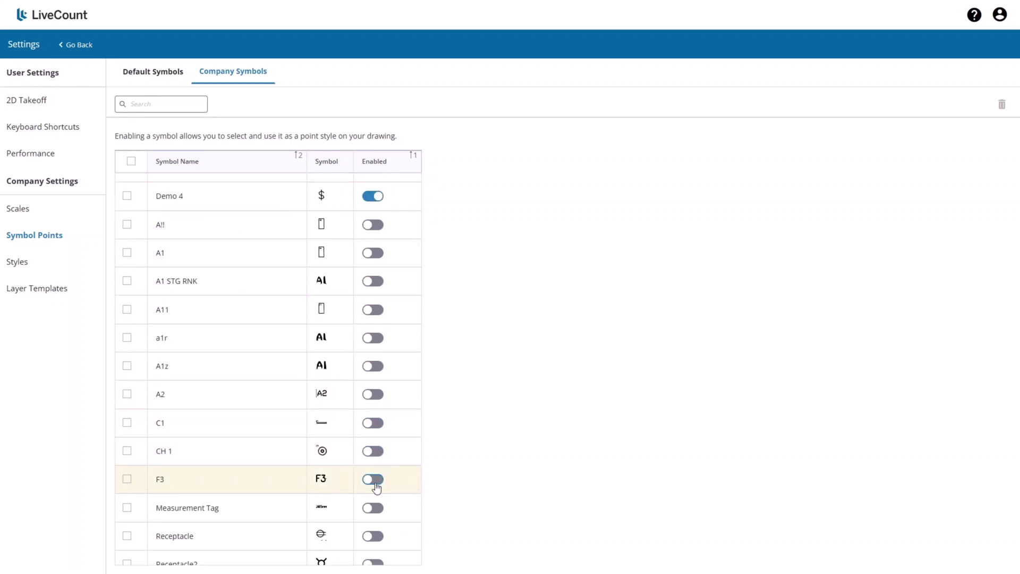
pyautogui.click(375, 480)
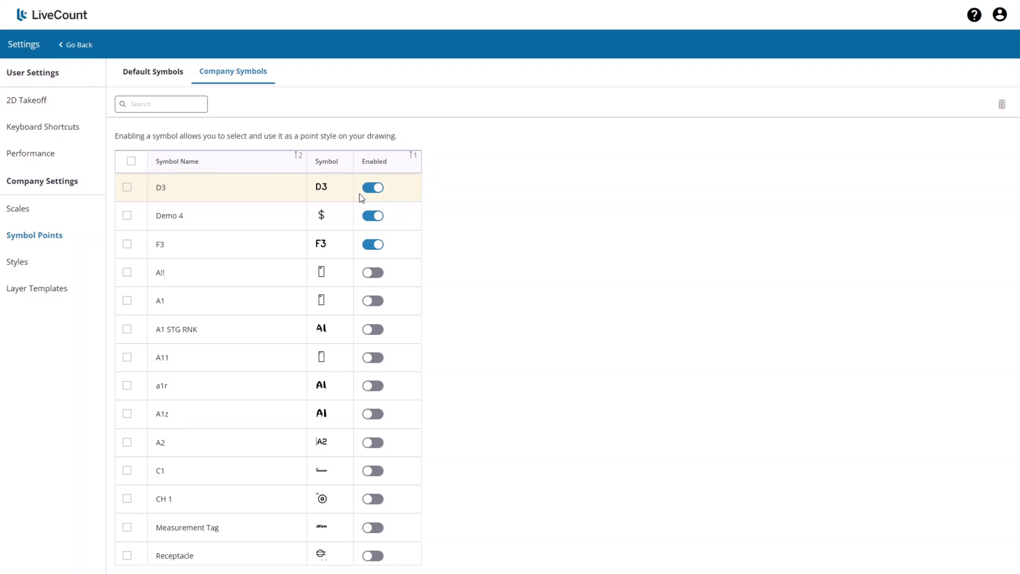
# Append ' Edited' to the D3 symbol name so it reads 'D3 Edited'
pyautogui.doubleClick(218, 185)
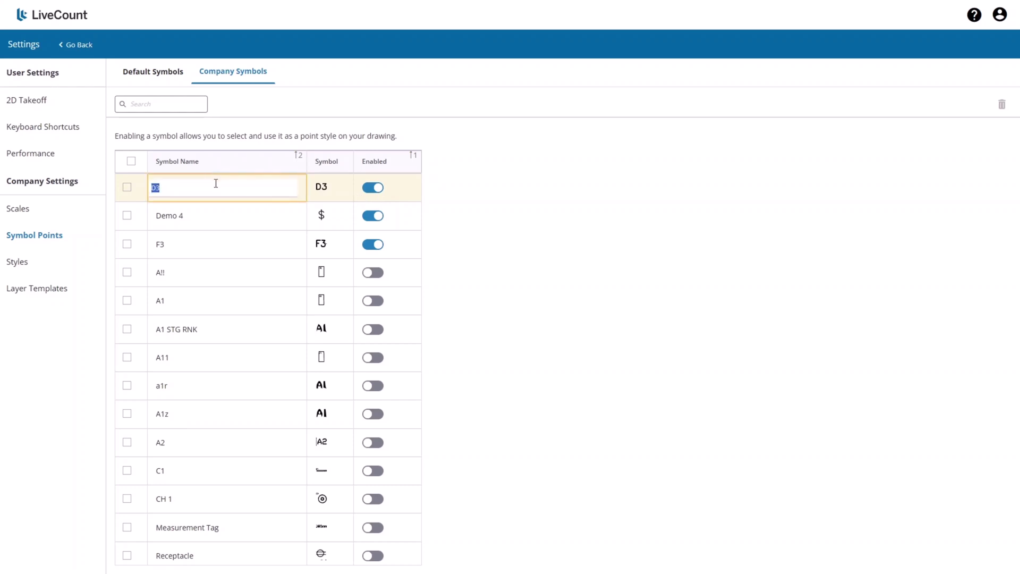
pyautogui.click(215, 184)
pyautogui.write('Edited')
pyautogui.click(500, 199)
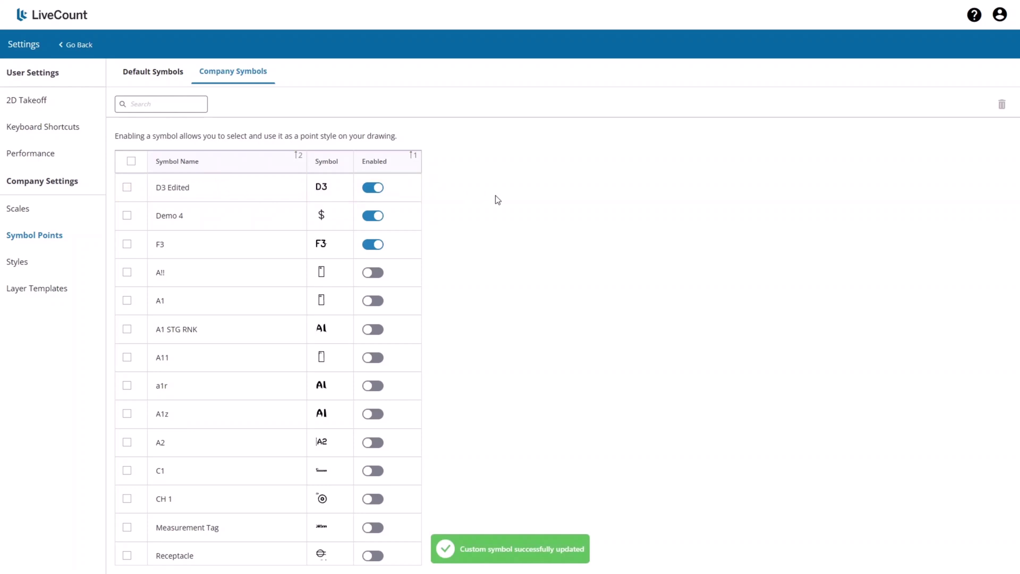
# Check D3 Edited, Demo 4, A!!, A1 and A1 STG RNK and confirm deleting them
pyautogui.click(127, 189)
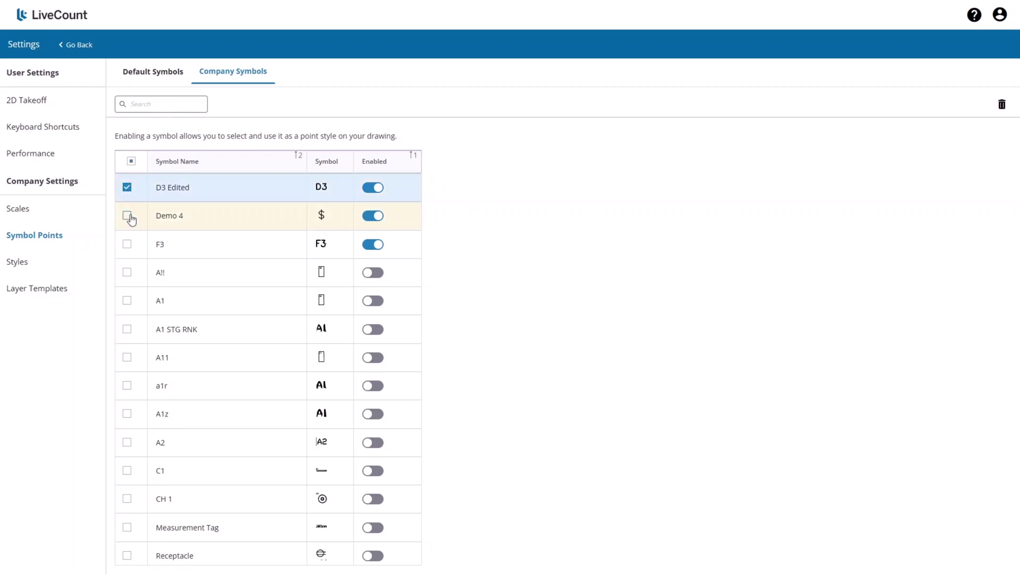
pyautogui.click(127, 216)
pyautogui.click(128, 273)
pyautogui.click(127, 301)
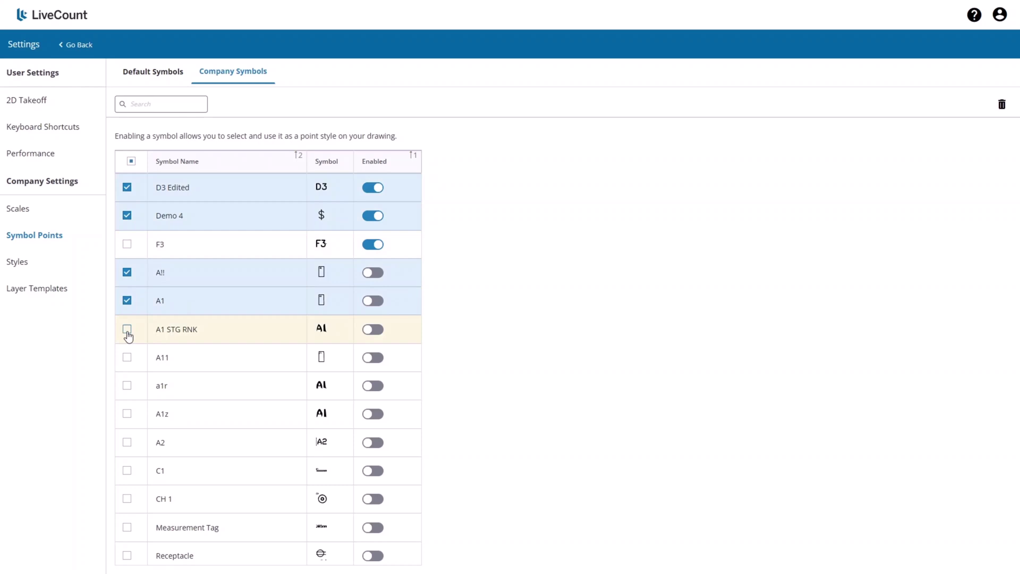
pyautogui.click(127, 329)
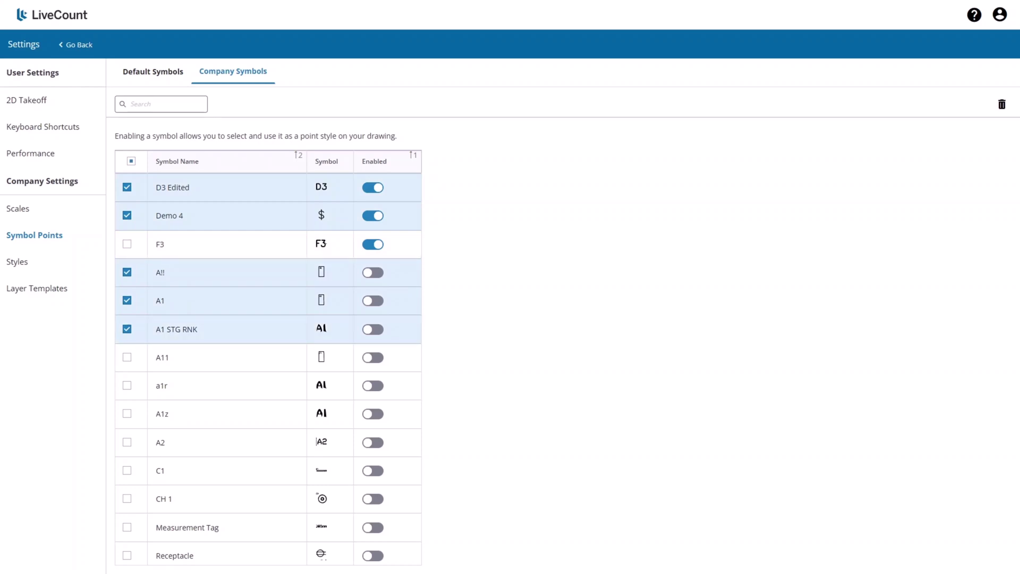
pyautogui.click(1002, 106)
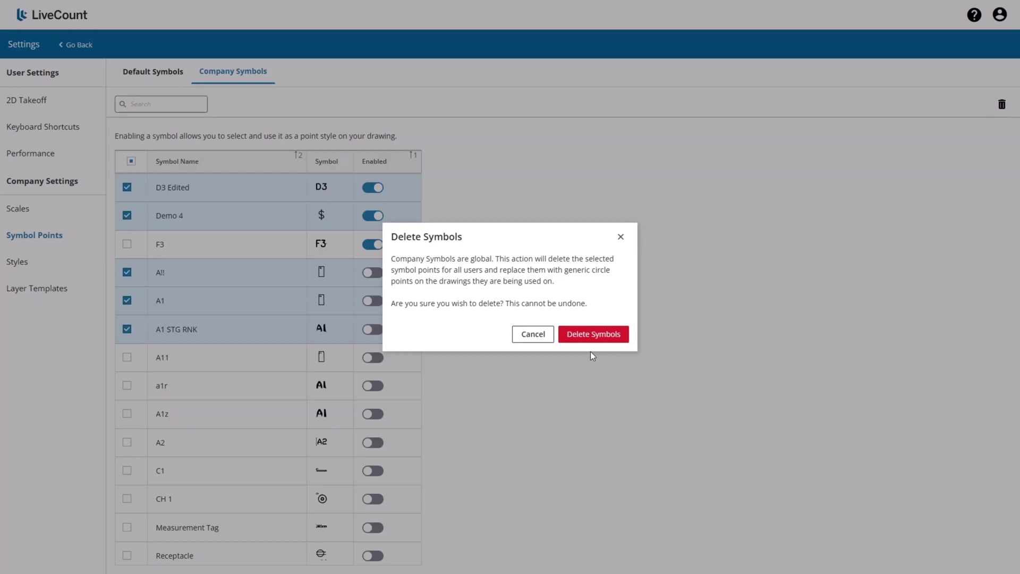
pyautogui.click(599, 340)
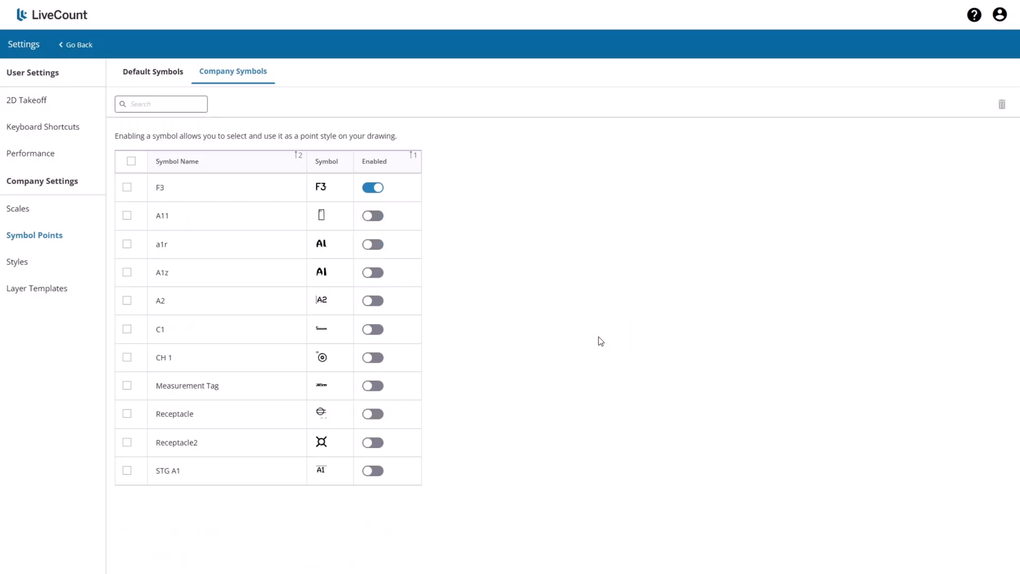